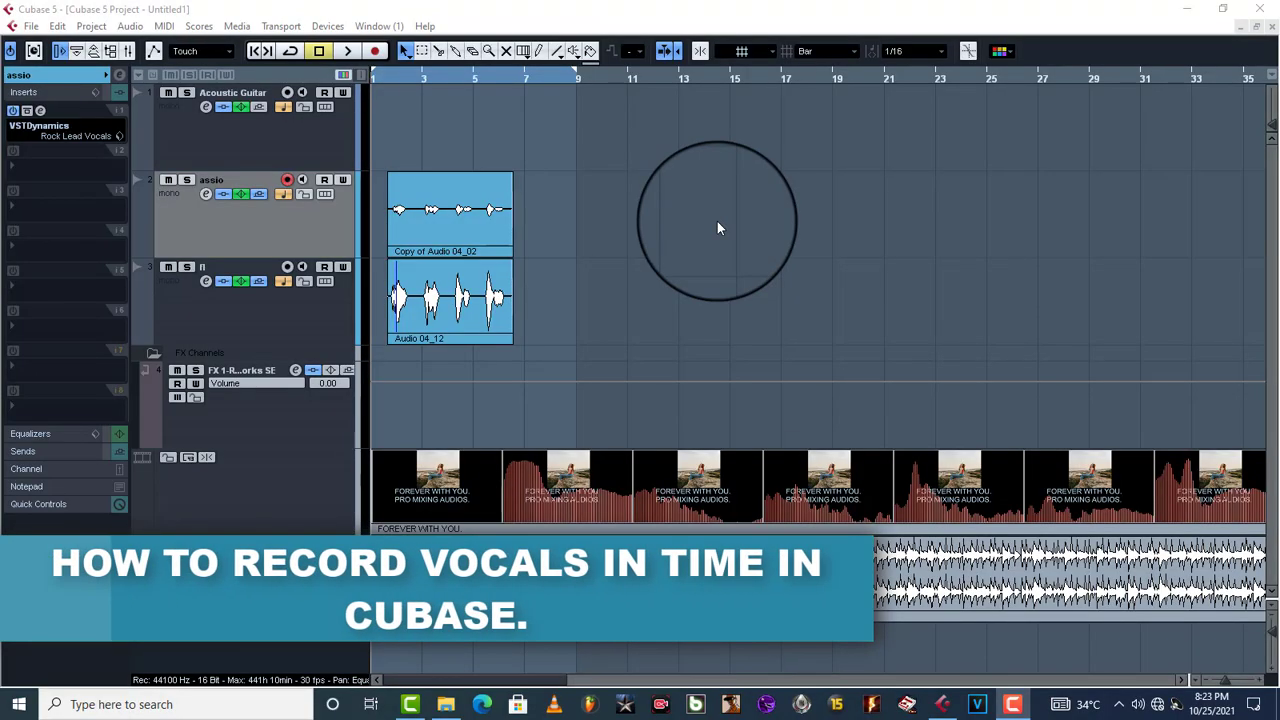
# Confirm FL Studio ASIO as the VST Audio System driver in Device Setup, then close it
pyautogui.click(328, 26)
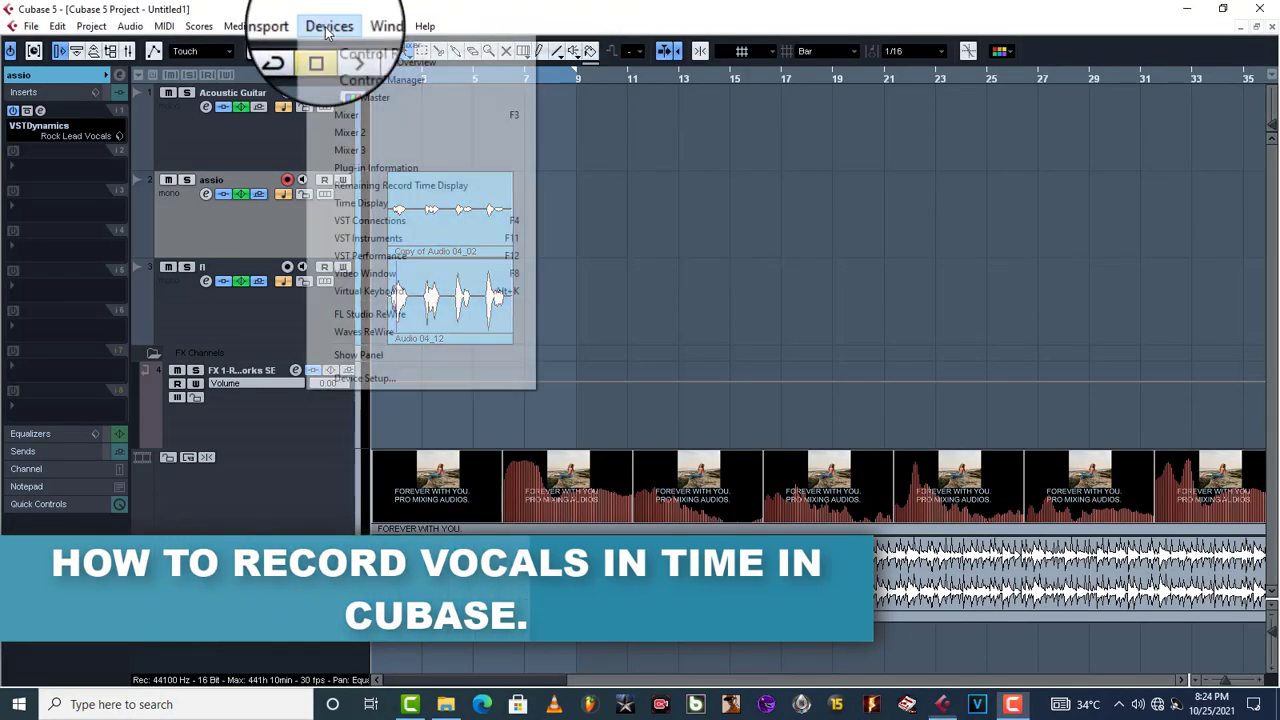
pyautogui.click(388, 377)
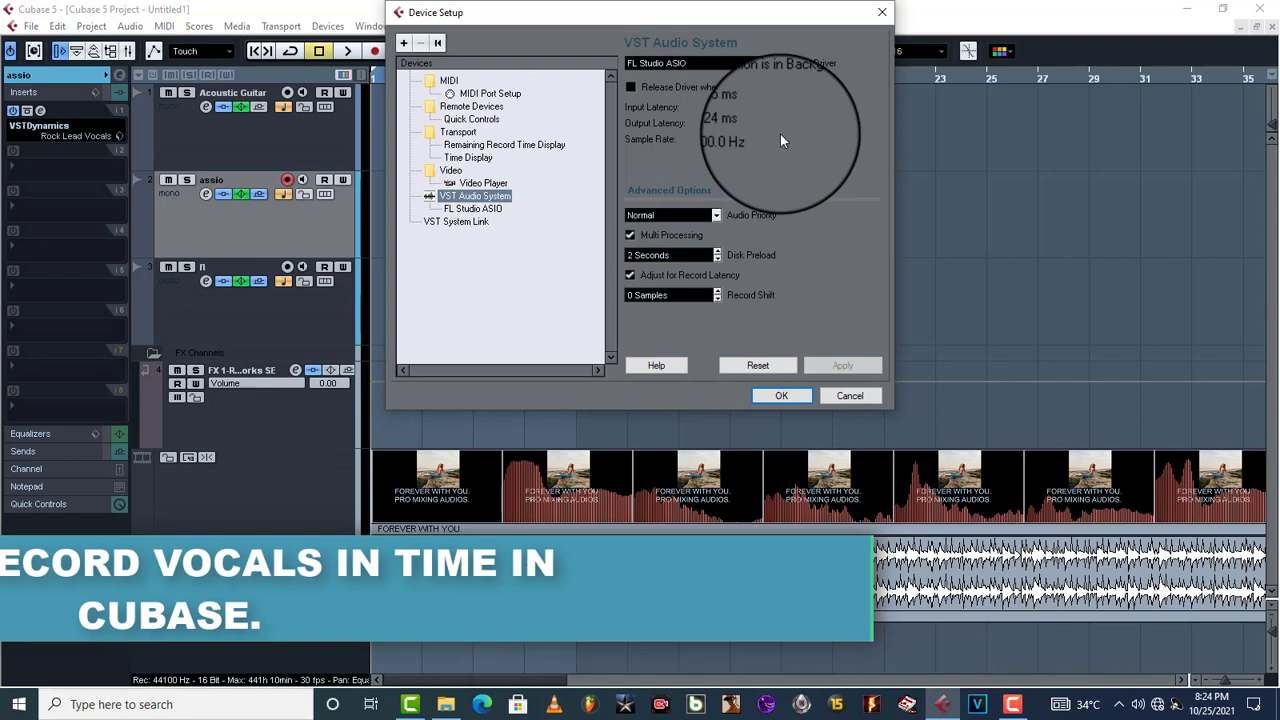
pyautogui.click(730, 63)
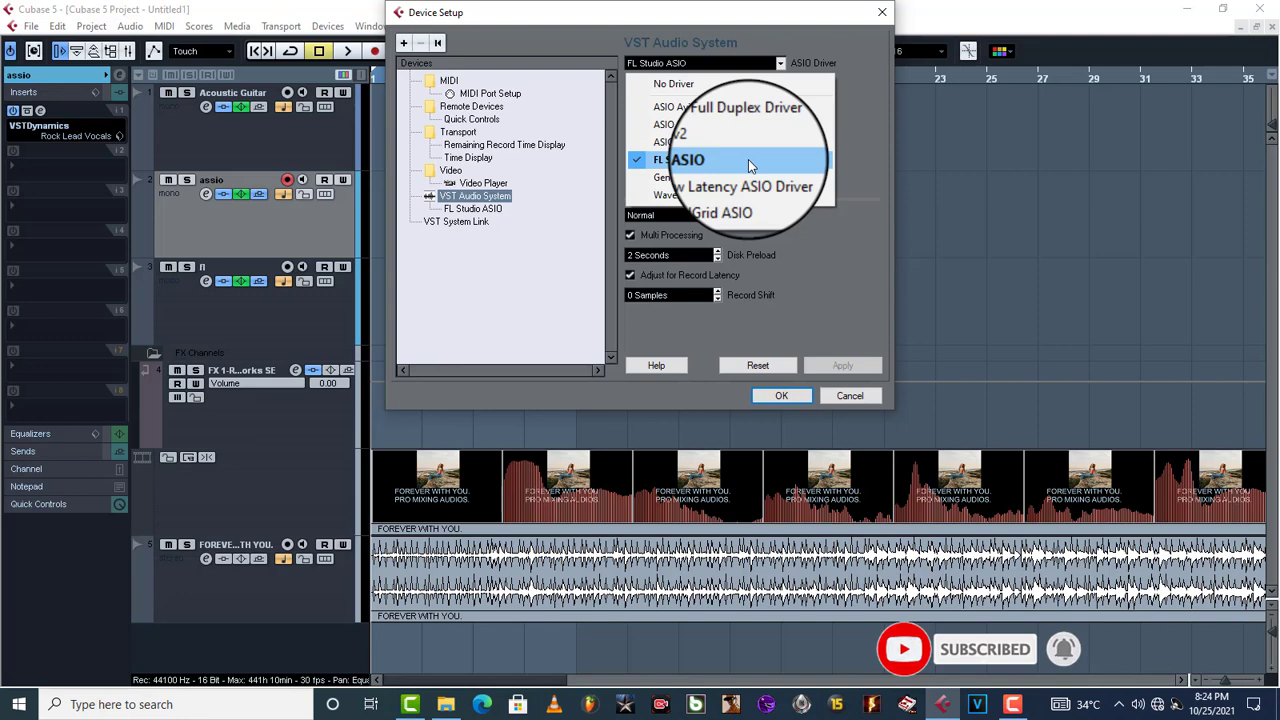
pyautogui.click(884, 16)
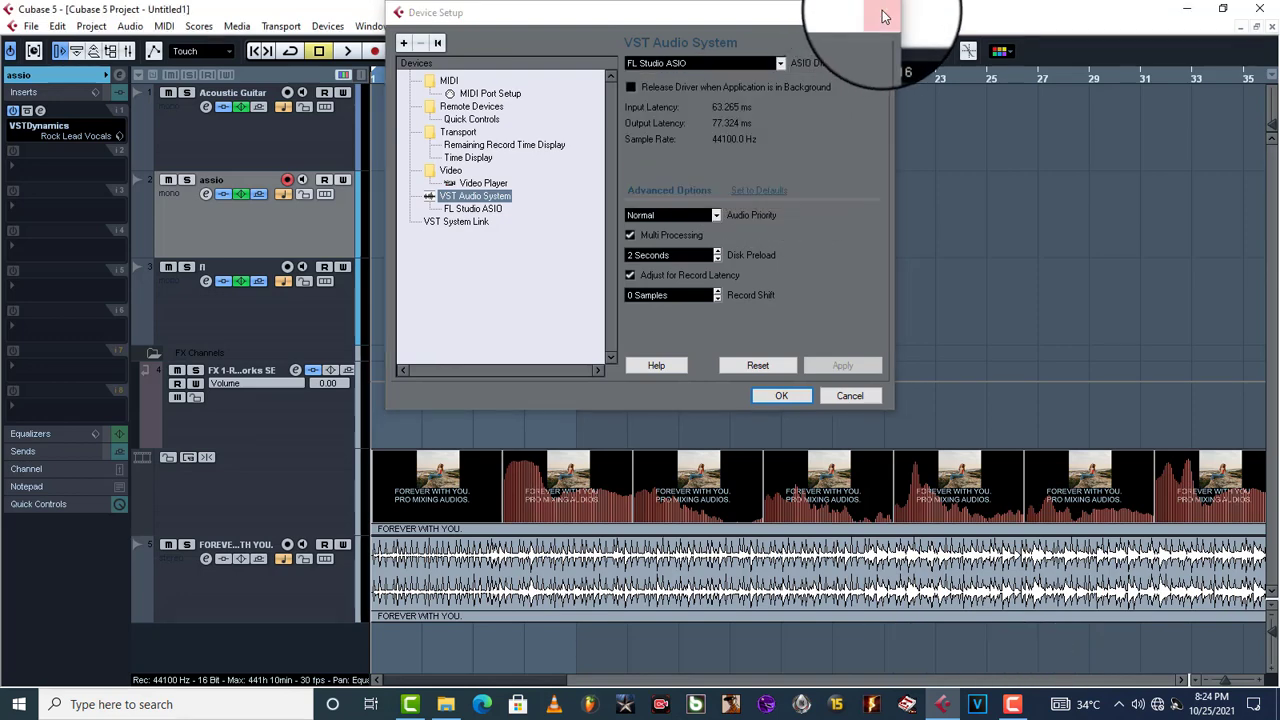
pyautogui.click(884, 16)
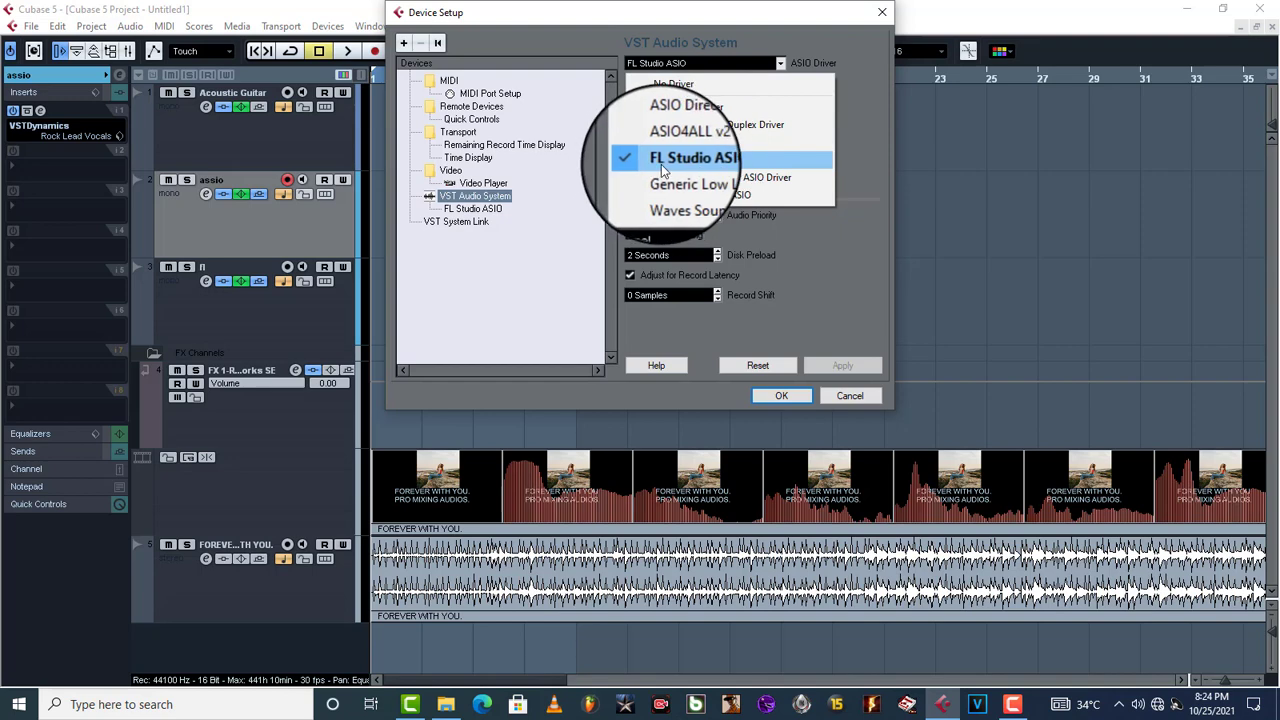
pyautogui.click(878, 13)
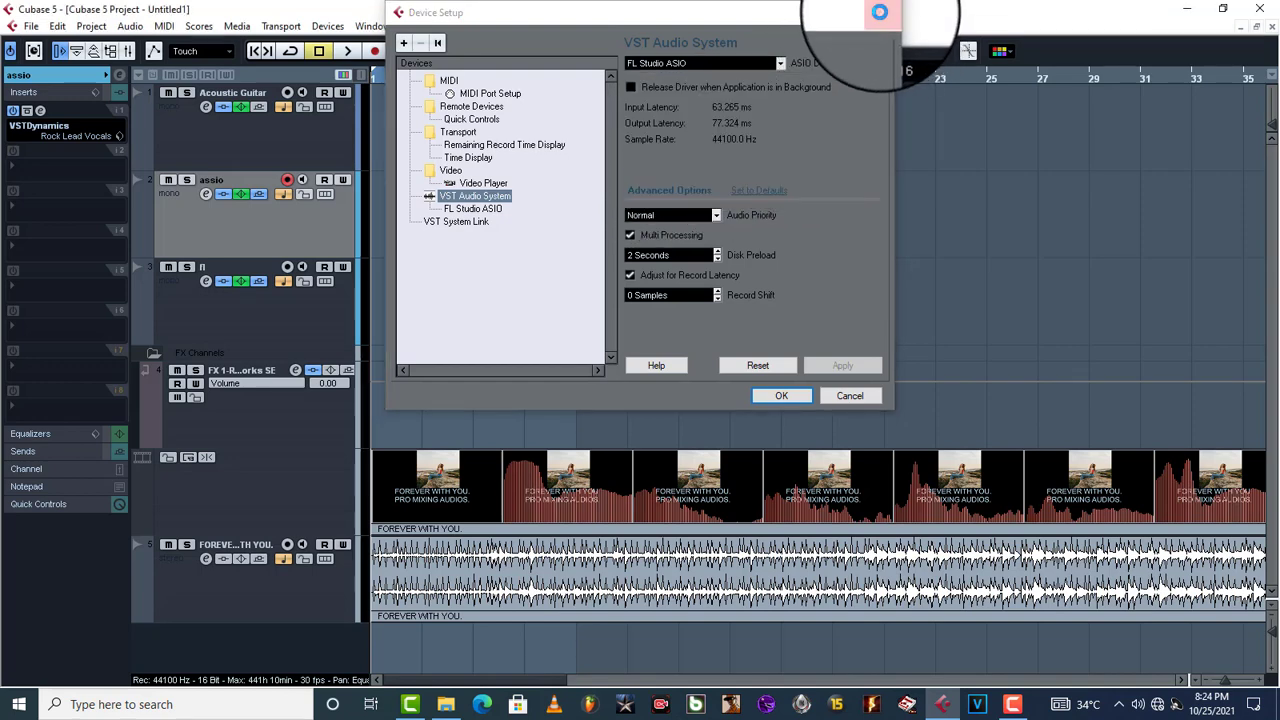
pyautogui.click(878, 13)
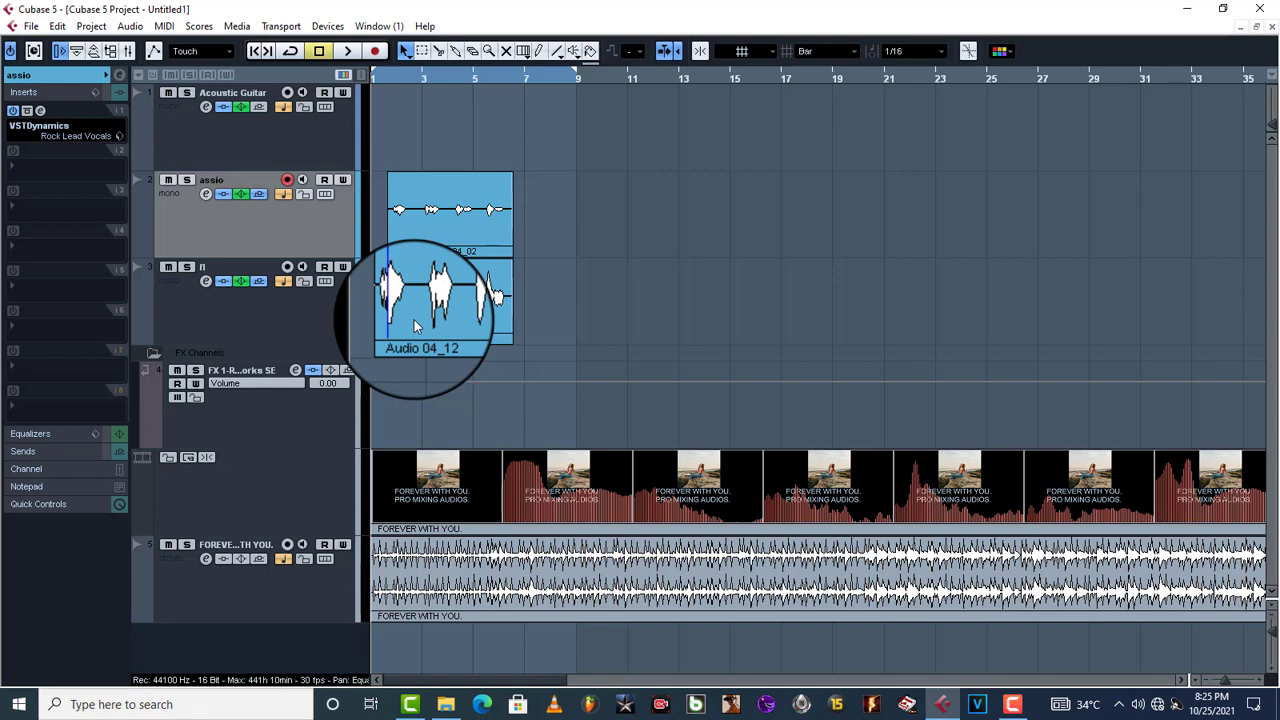
# Solo the 'assio' track and play it from near bar 2, then stop
pyautogui.click(187, 180)
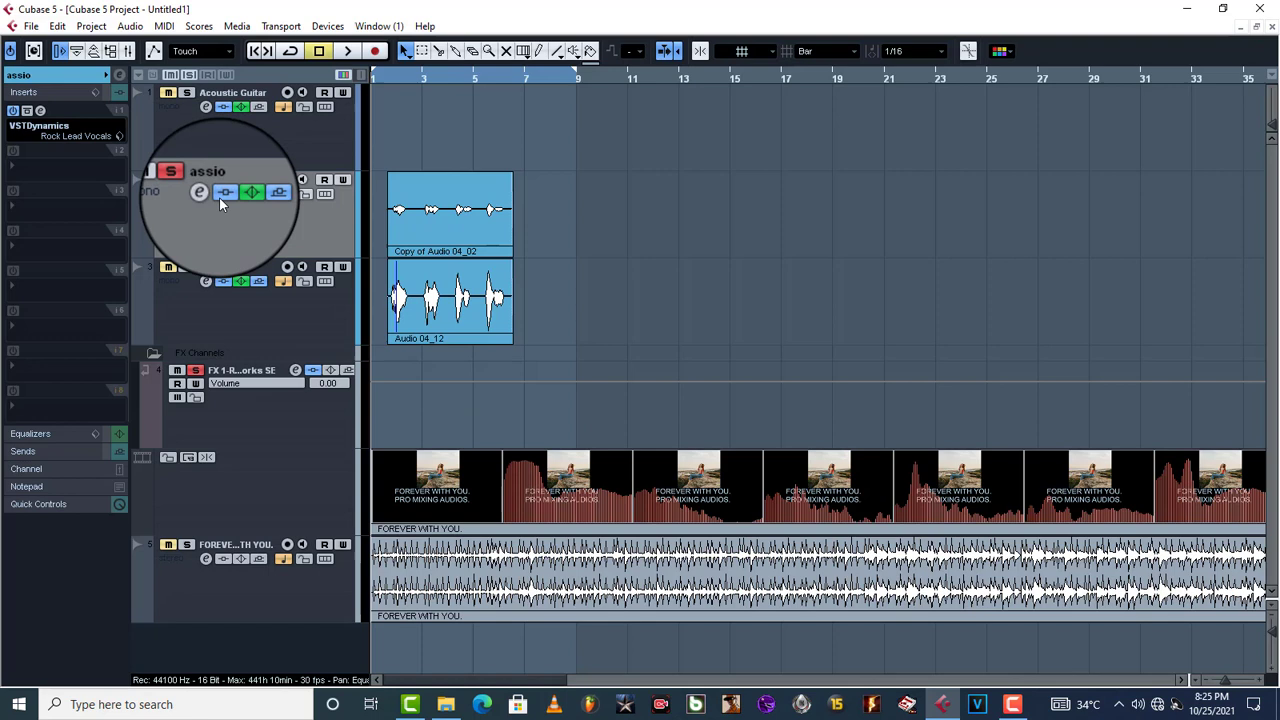
pyautogui.doubleClick(394, 74)
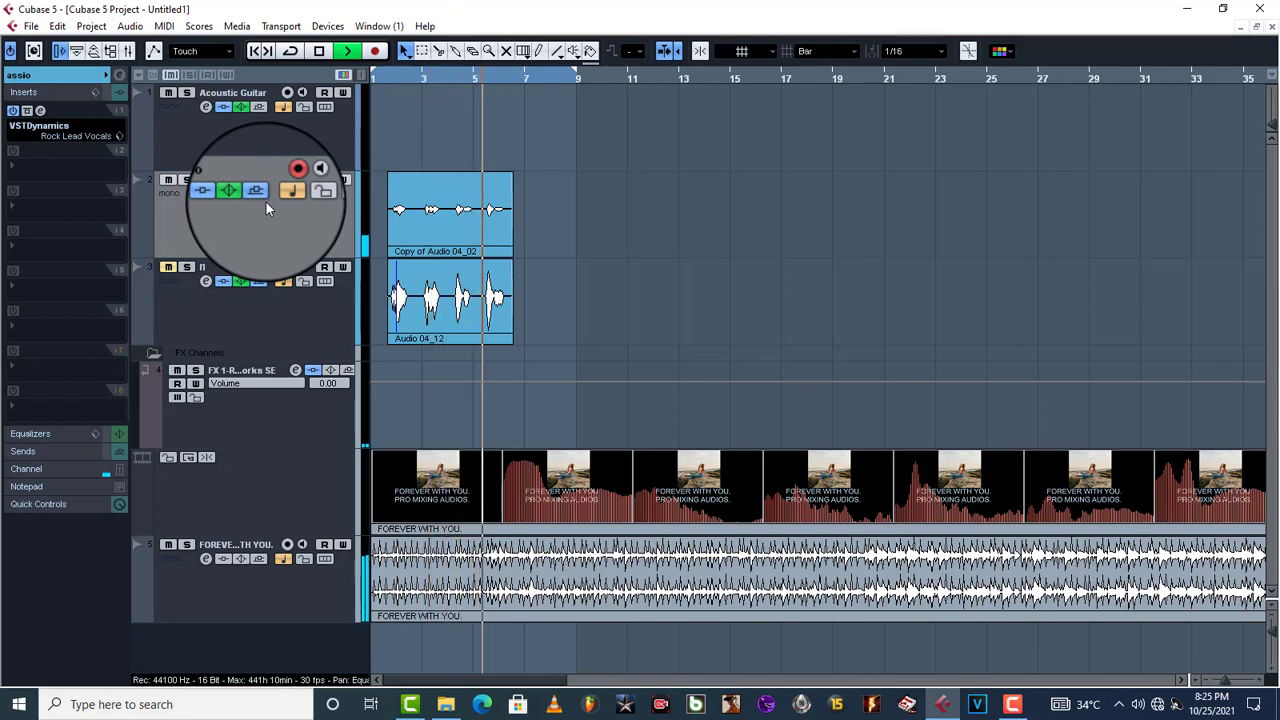
pyautogui.press('space')
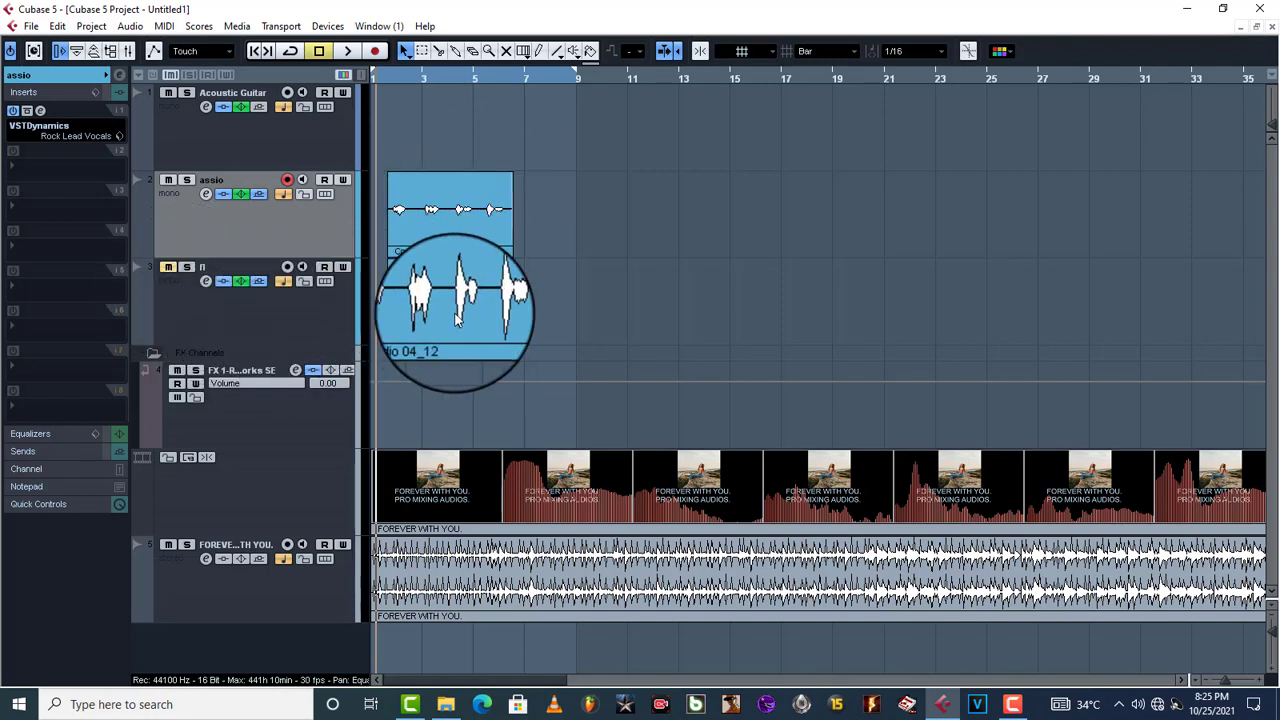
# Unmute track 3, mute the 'assio' take, and play back the other take
pyautogui.click(168, 267)
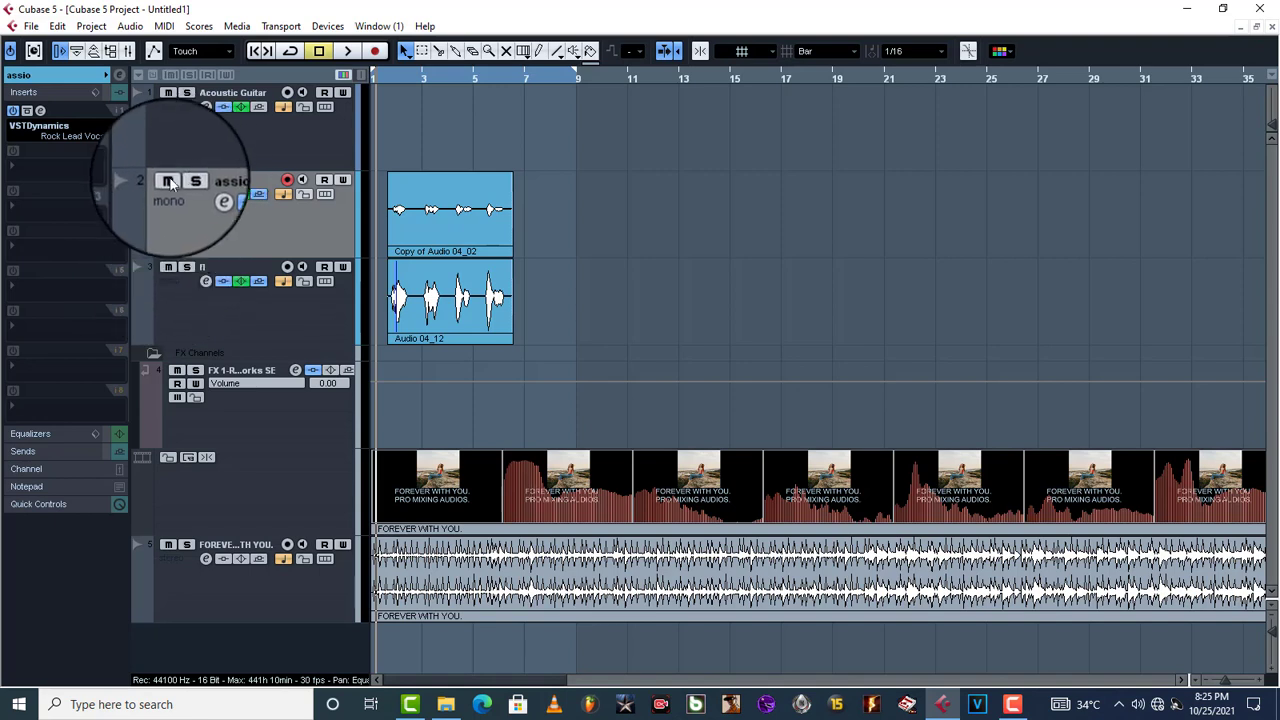
pyautogui.click(168, 179)
pyautogui.press('space')
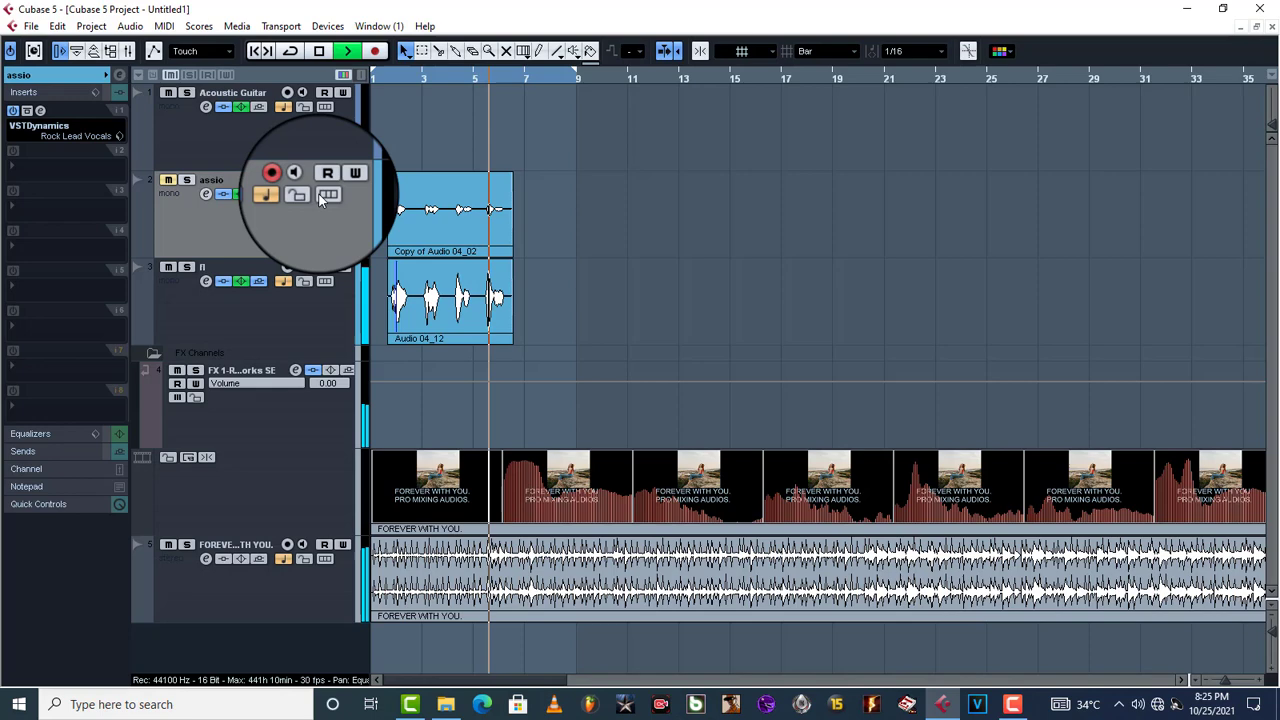
pyautogui.press('space')
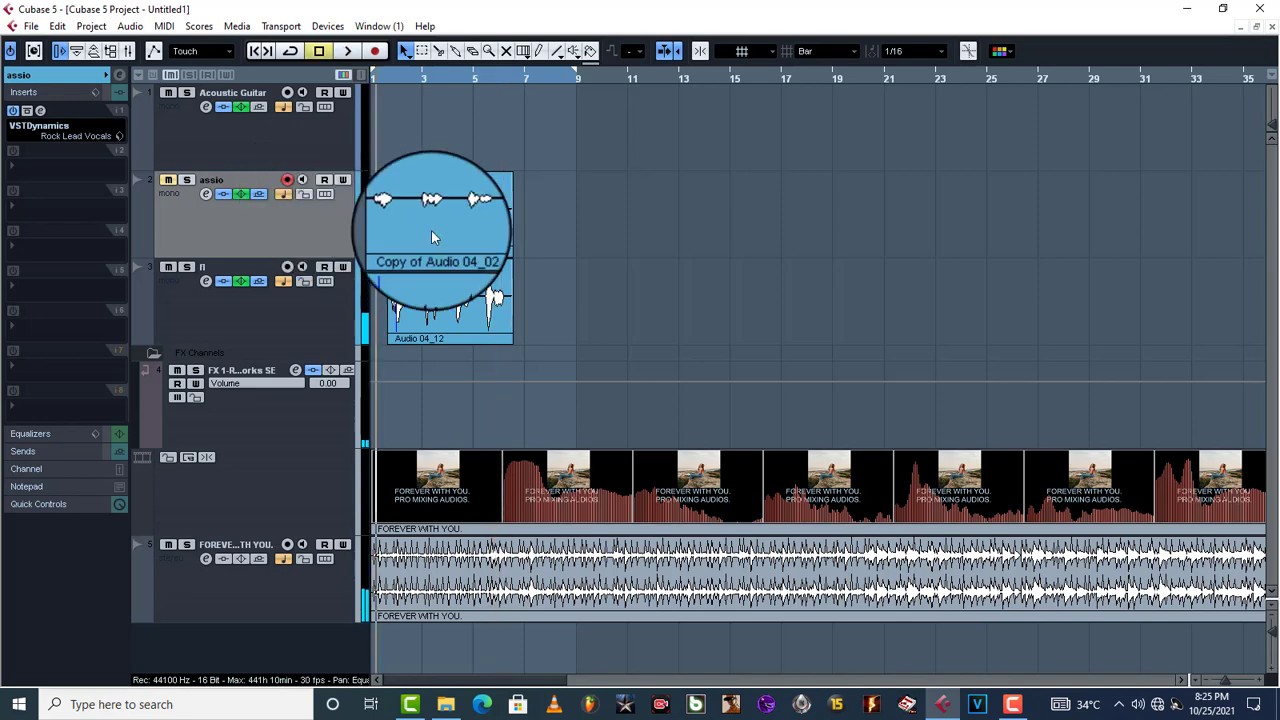
# Zoom in and nudge 'Audio 04_12' to line up under 'Copy of Audio 04_02'
pyautogui.press('h')
pyautogui.press('h')
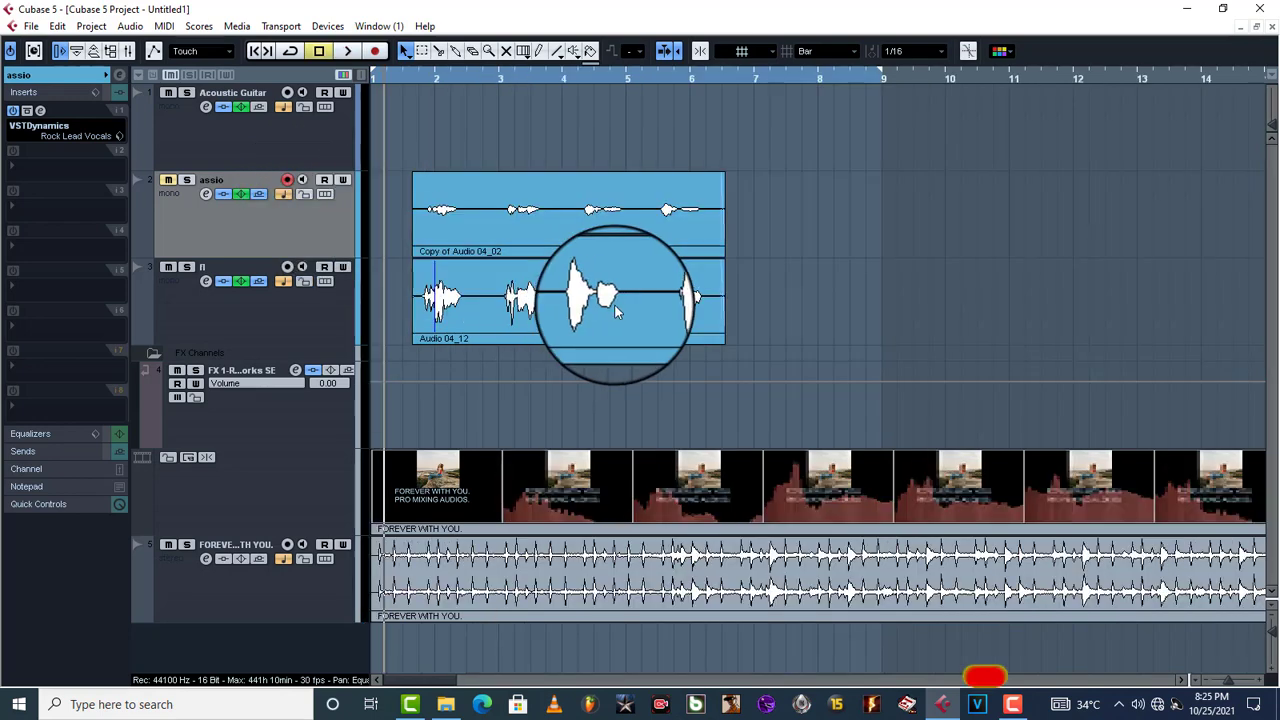
pyautogui.press('h')
pyautogui.press('h')
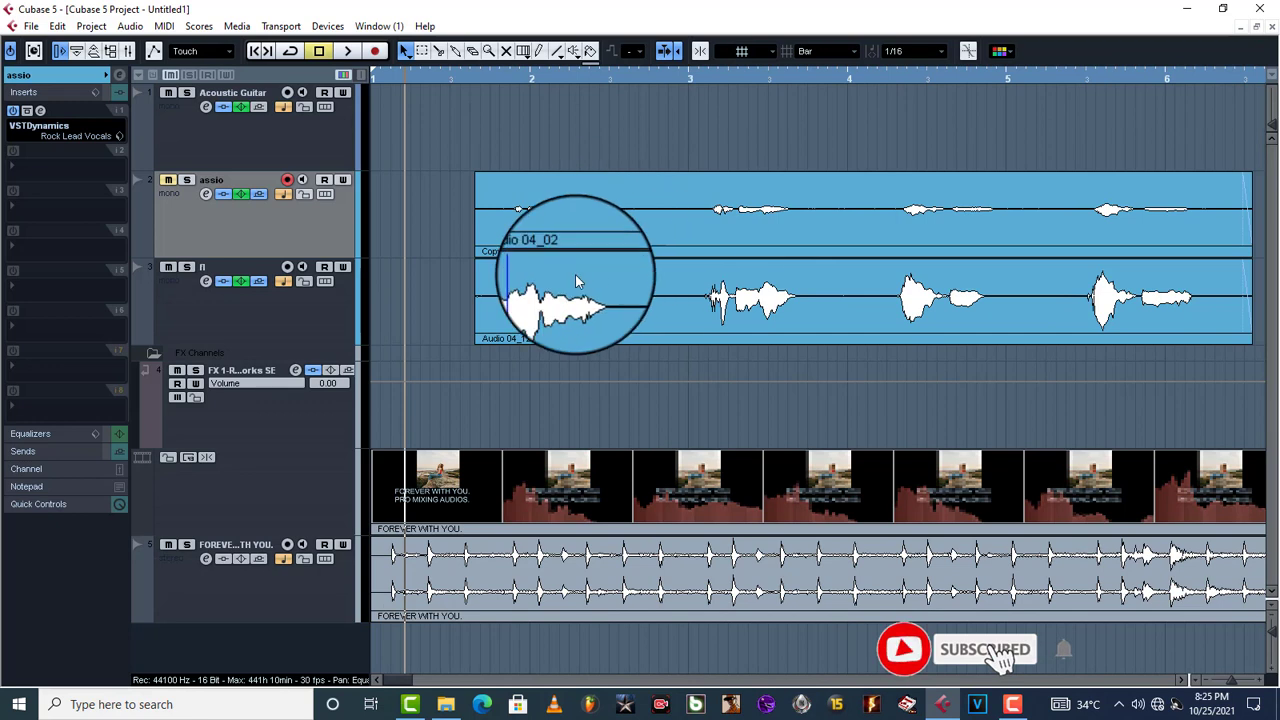
pyautogui.click(499, 318)
pyautogui.moveTo(497, 319); pyautogui.dragTo(489, 318)
pyautogui.click(479, 76)
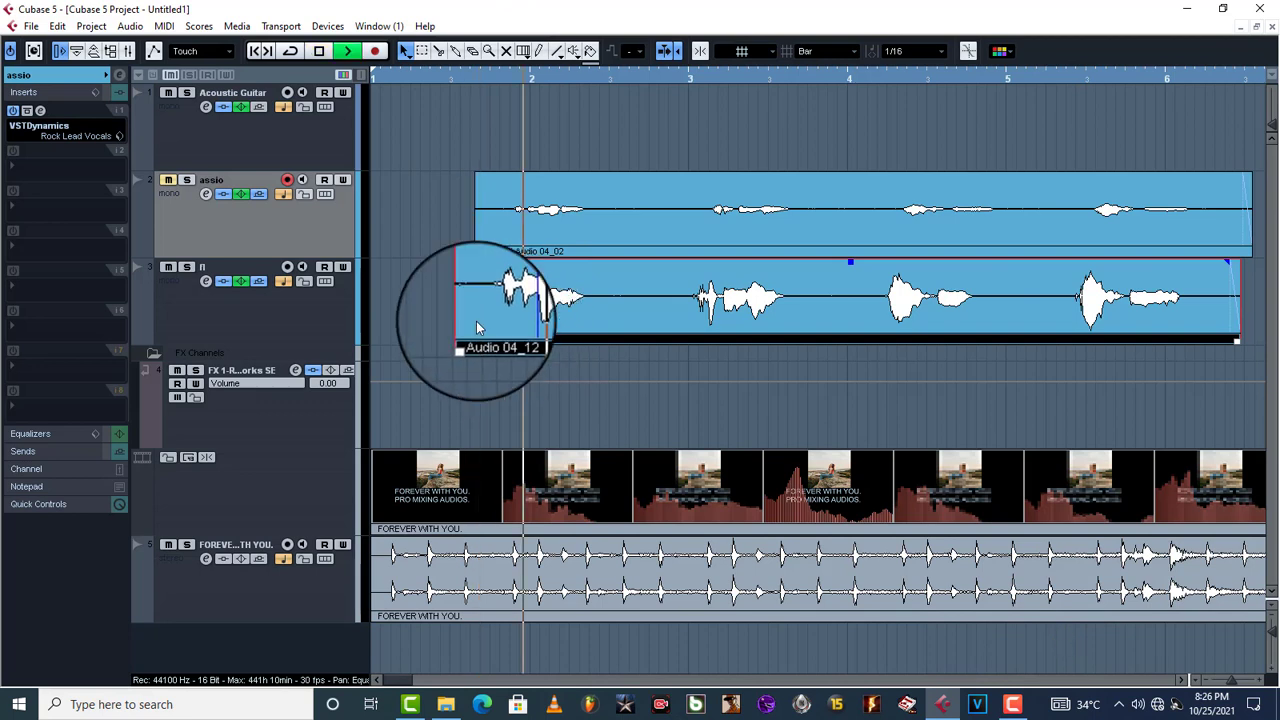
pyautogui.moveTo(479, 316); pyautogui.dragTo(512, 350)
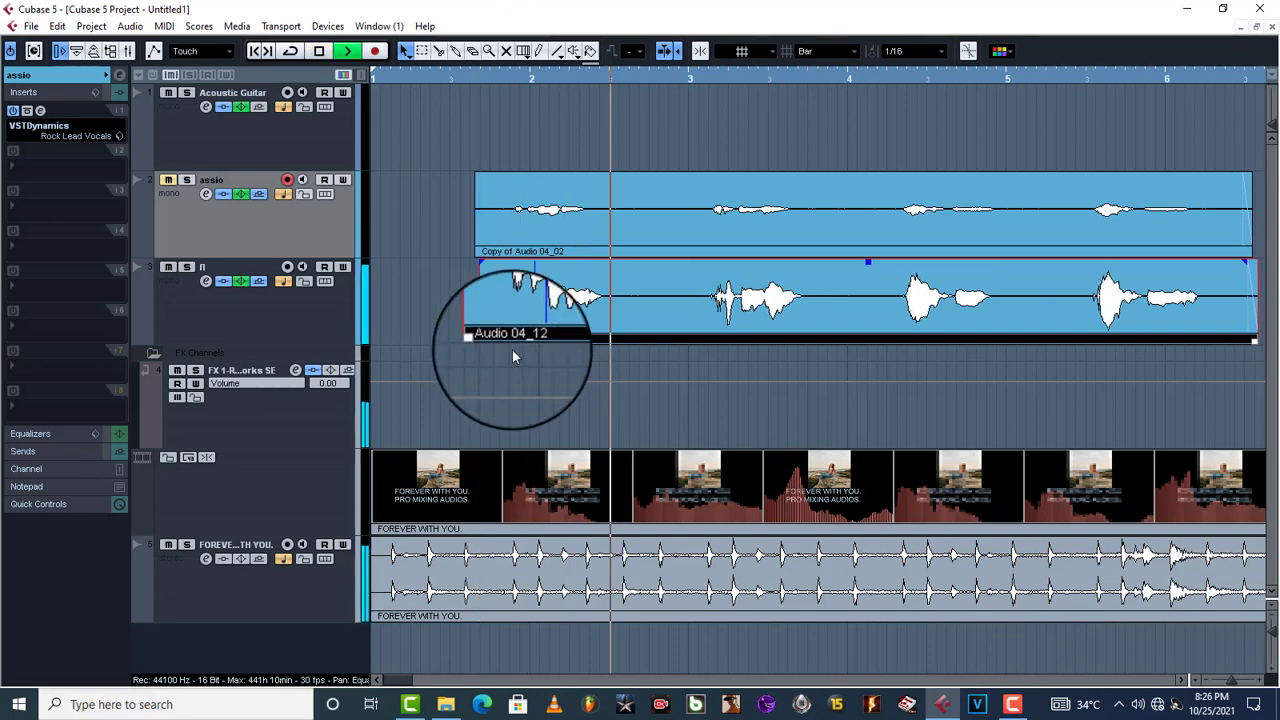
pyautogui.press('space')
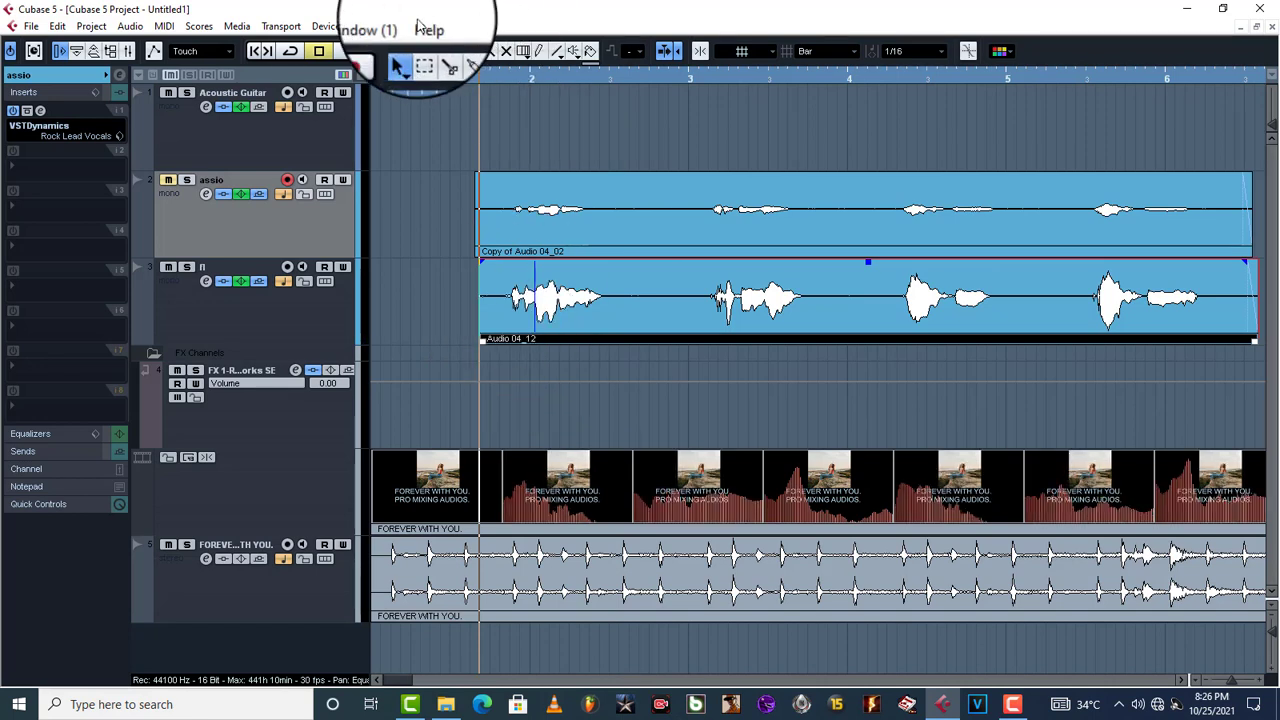
pyautogui.click(329, 28)
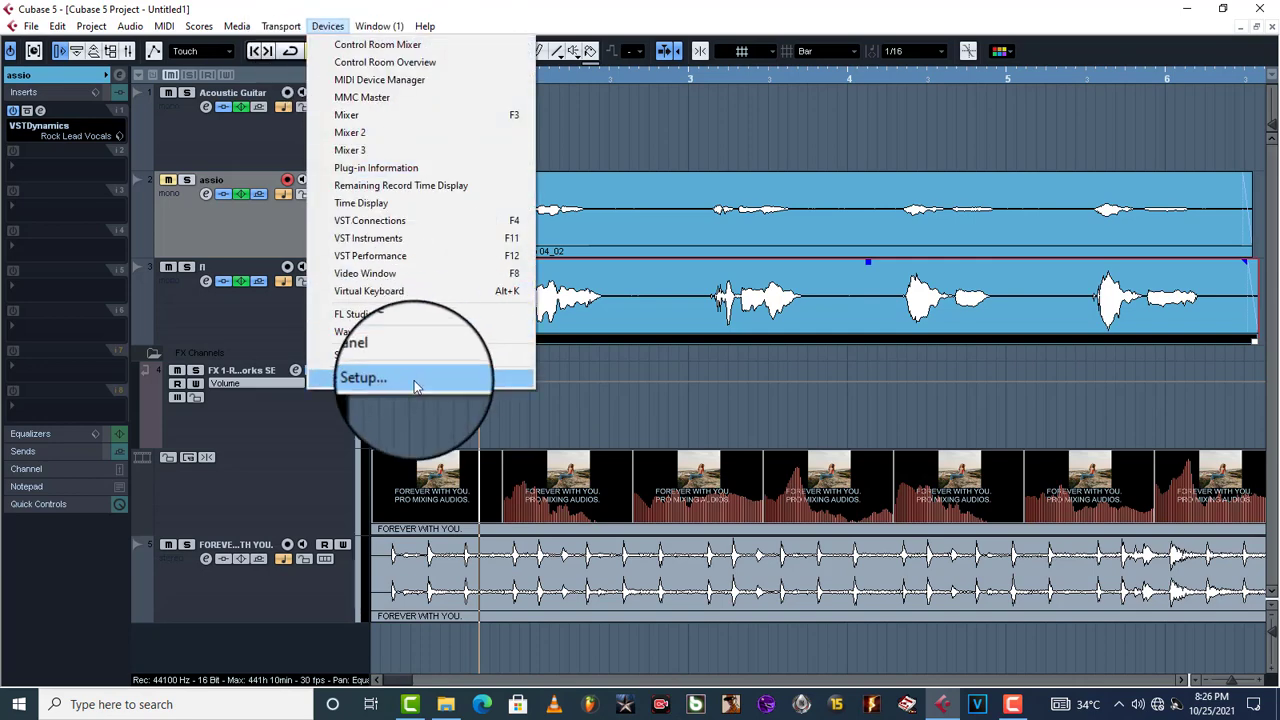
pyautogui.click(414, 380)
pyautogui.click(700, 63)
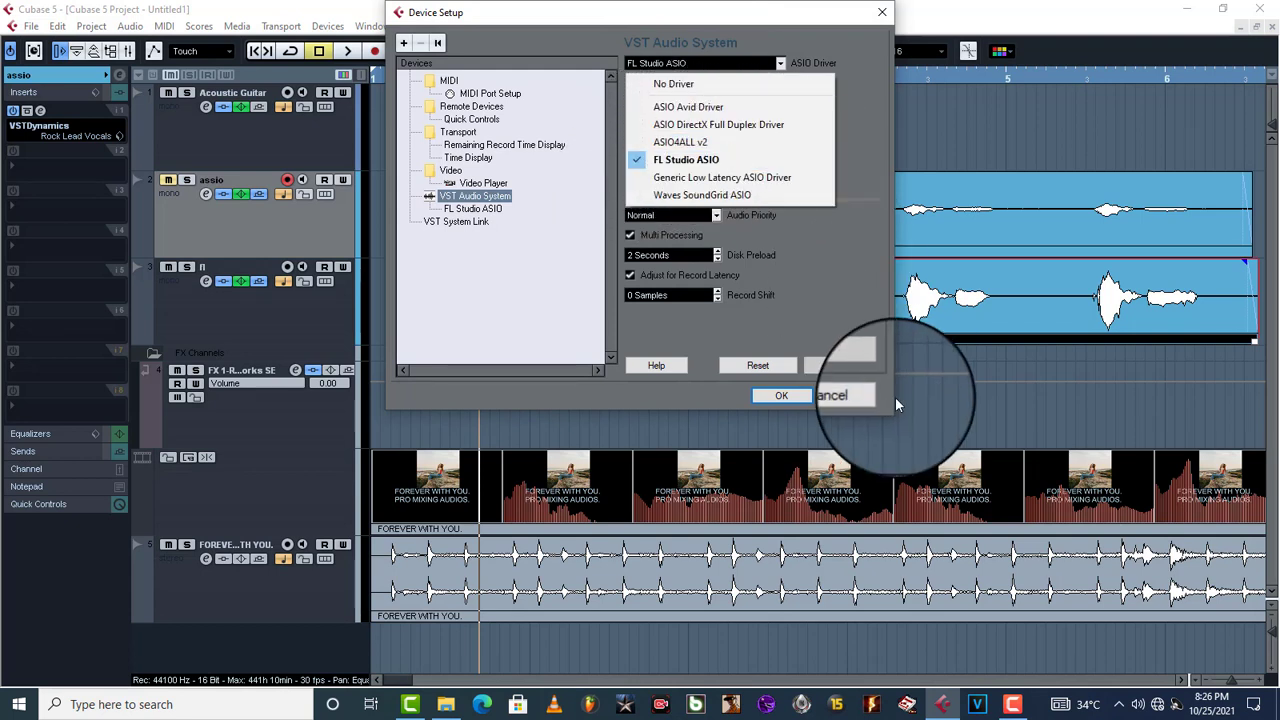
pyautogui.click(869, 398)
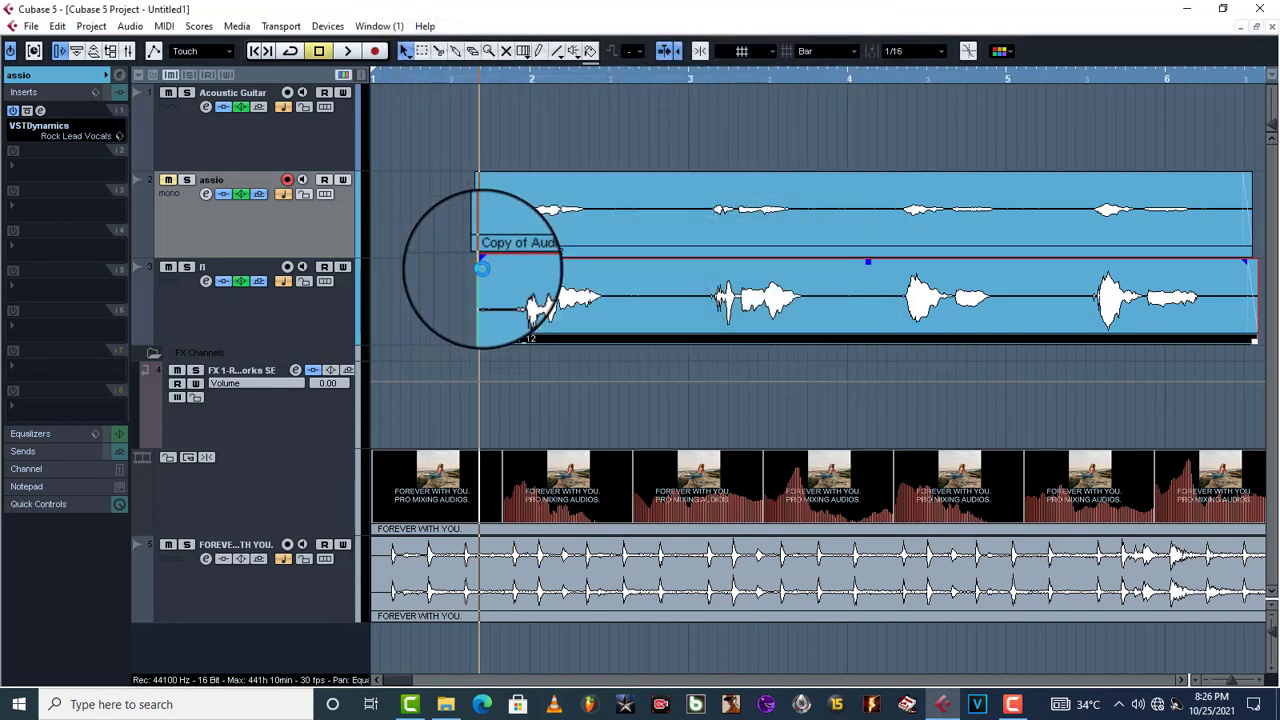
pyautogui.press('g')
pyautogui.press('g')
pyautogui.press('g')
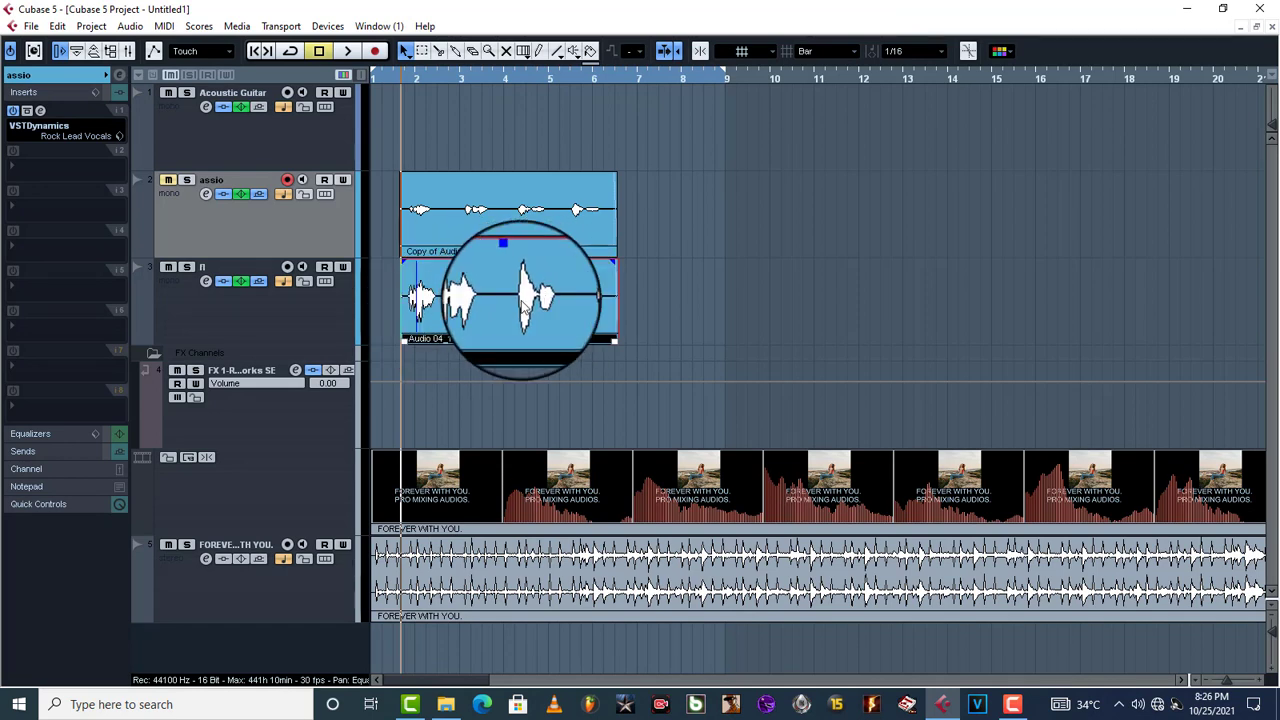
pyautogui.press('h')
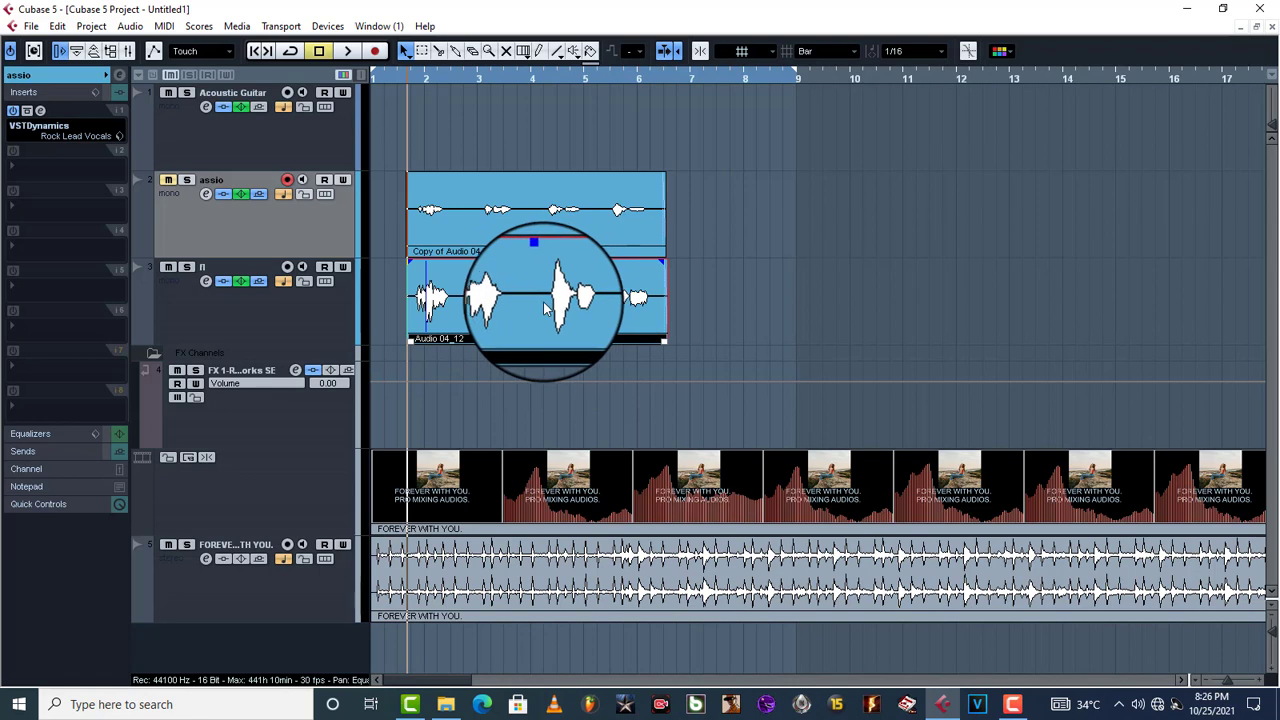